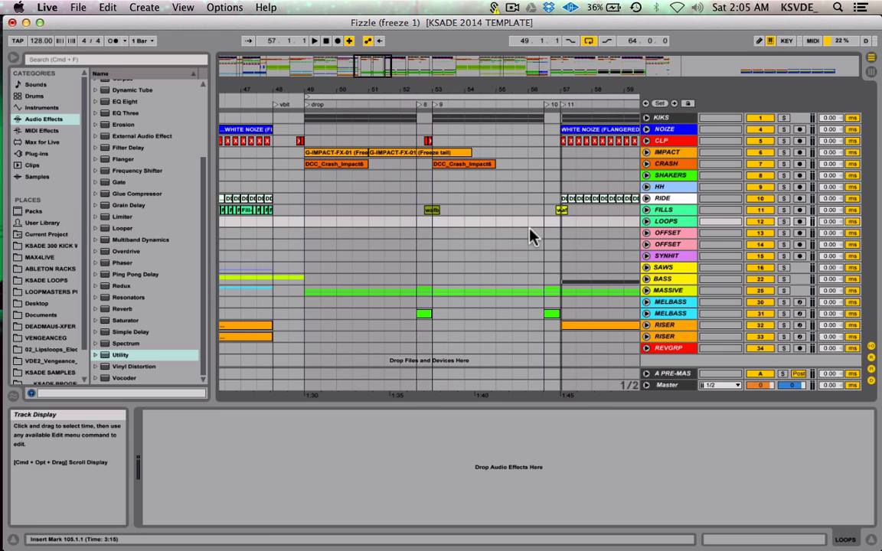
# - Show the MASSIVE group's device chain, unfold the group and deactivate its METAL WOW rack
pyautogui.click(663, 291)
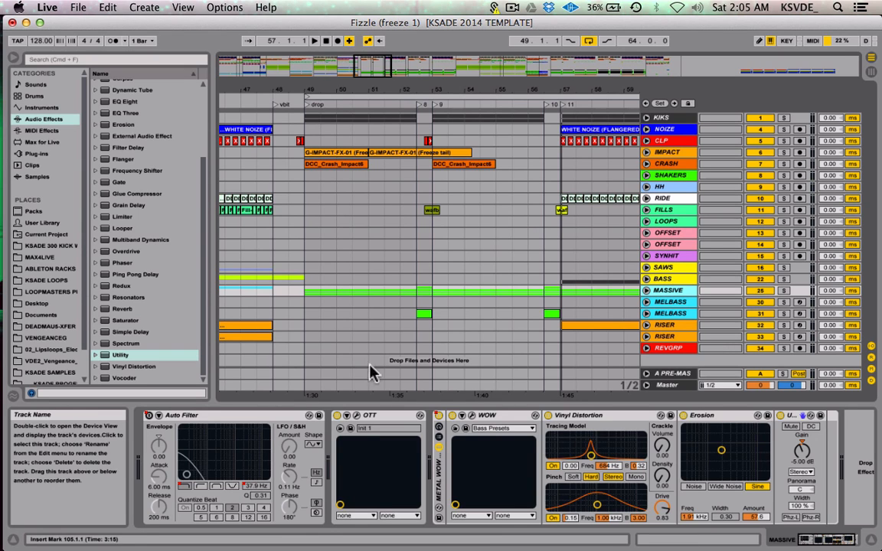
pyautogui.hscroll(3, 651, 457)
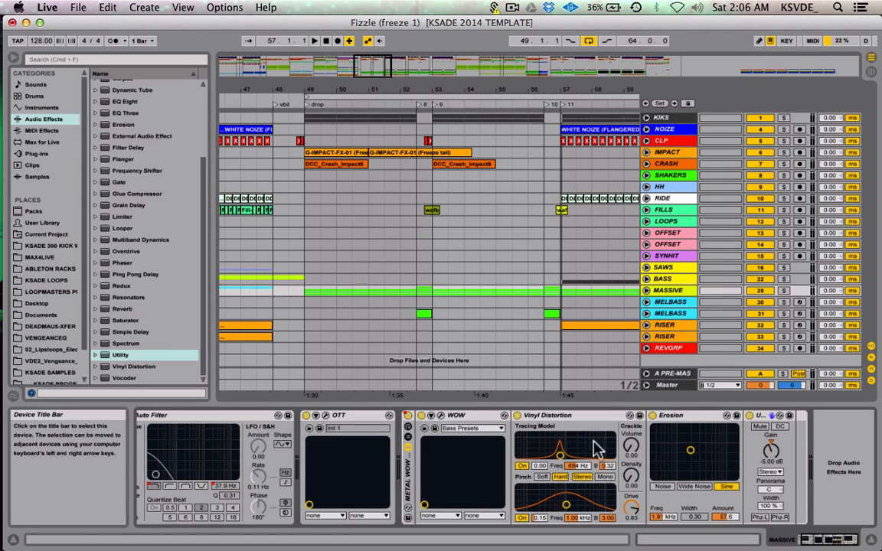
pyautogui.click(646, 290)
pyautogui.scroll(-5, 499, 301)
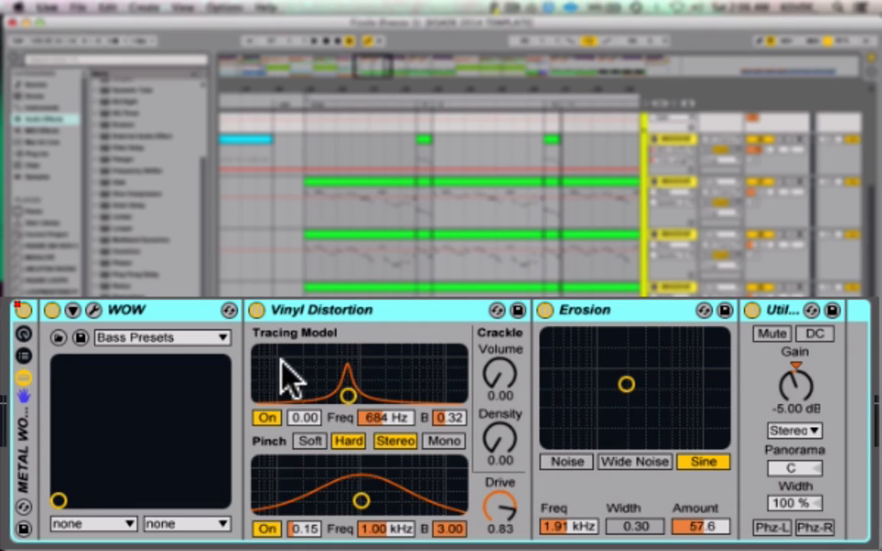
pyautogui.click(23, 310)
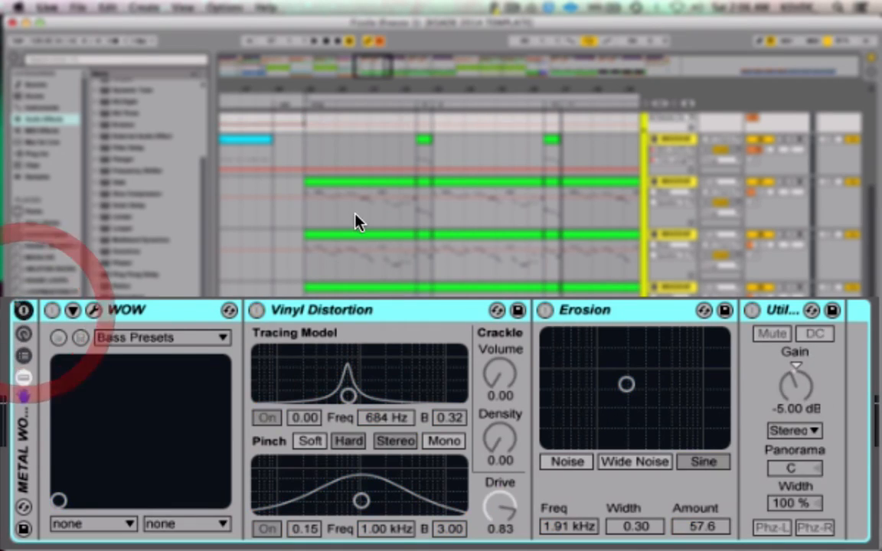
# - Audition the drop from bar 49 with the METAL WOW rack off, first with the MASSIVE group soloed and unsoloed after
pyautogui.click(301, 218)
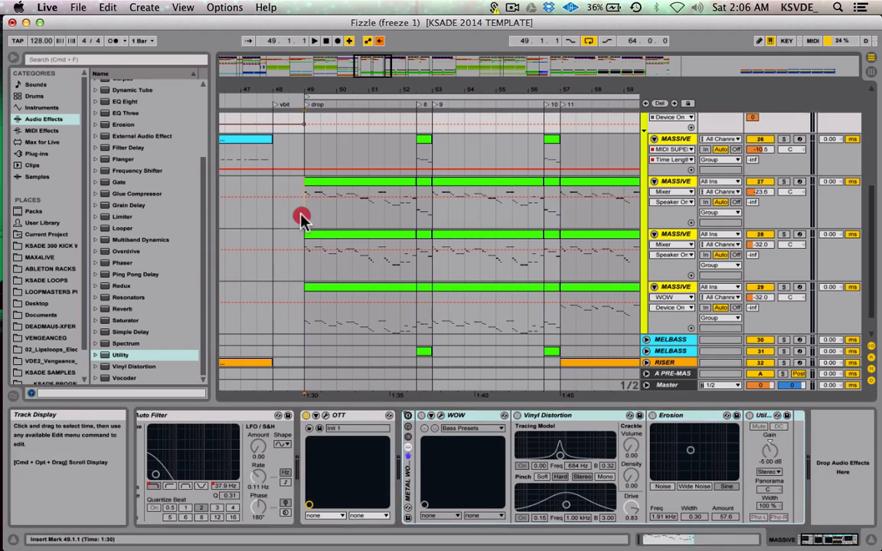
pyautogui.scroll(4, 303, 222)
pyautogui.click(783, 230)
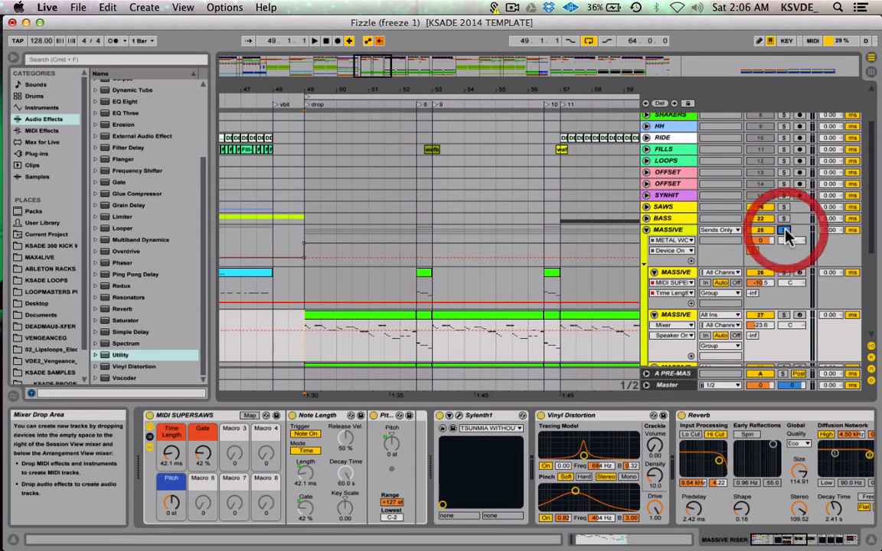
pyautogui.press('space')
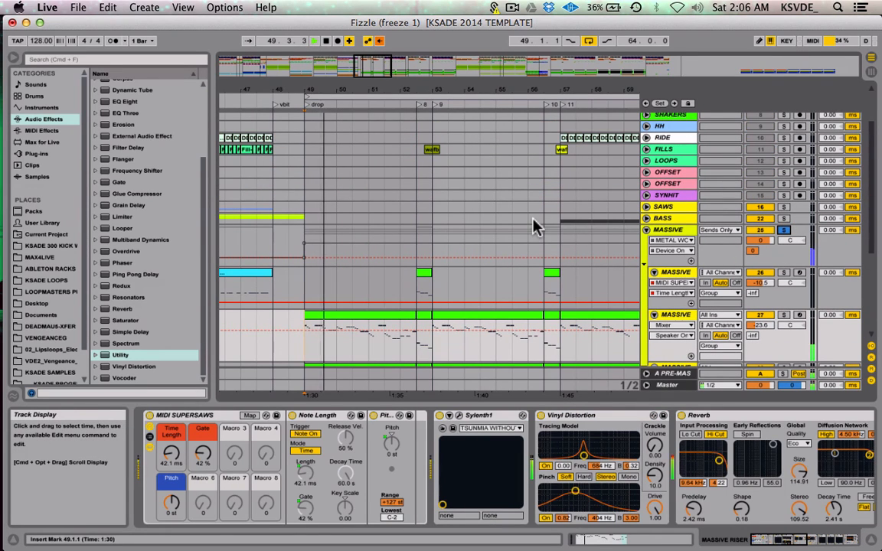
pyautogui.click(784, 232)
pyautogui.press('space')
pyautogui.press('space')
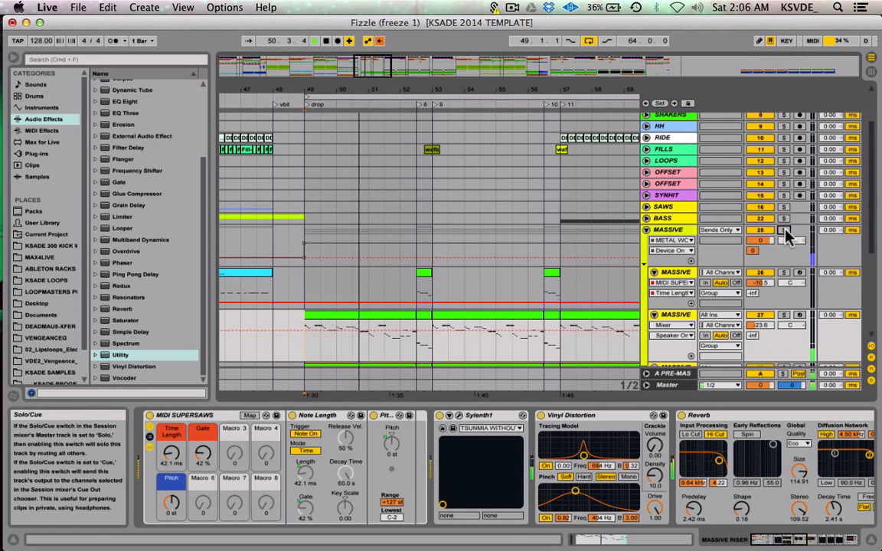
# - Restore the MASSIVE group's overridden automation and audition the drop from bar 49, soloed and in the full mix
pyautogui.click(674, 229)
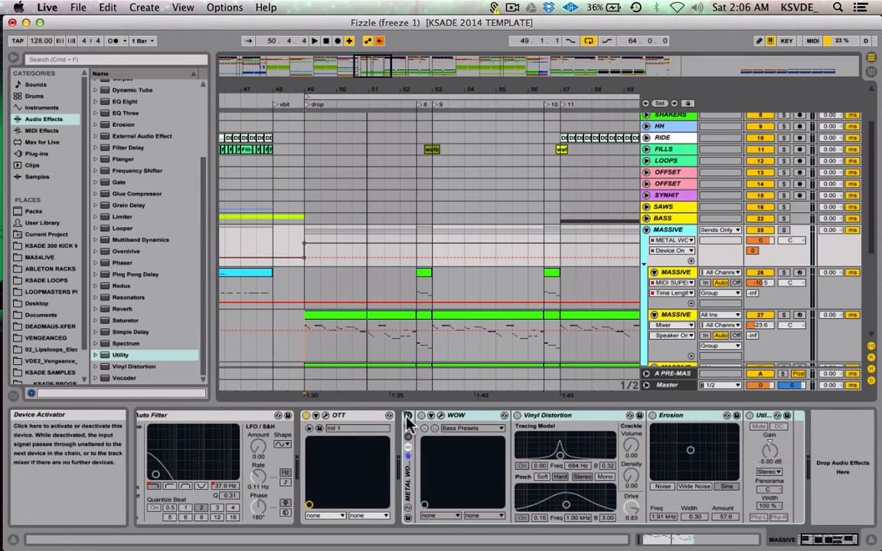
pyautogui.click(379, 43)
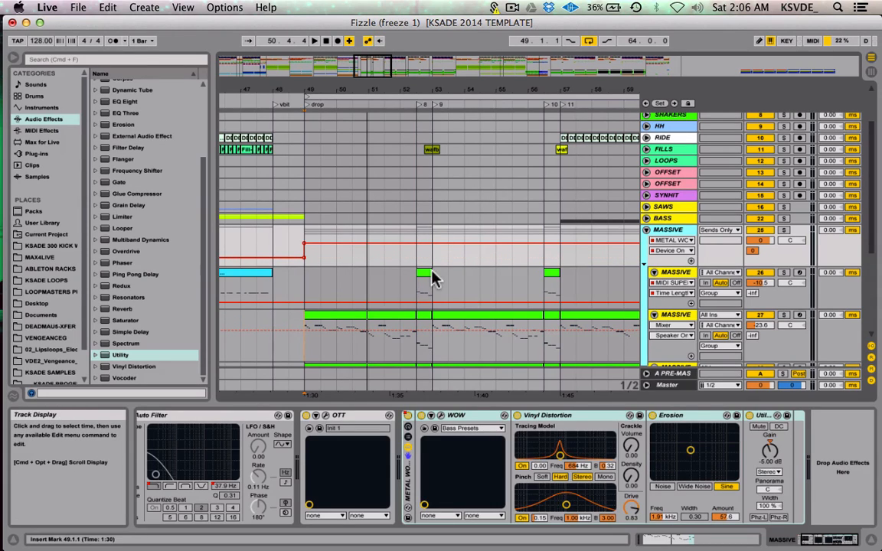
pyautogui.click(787, 230)
pyautogui.press('space')
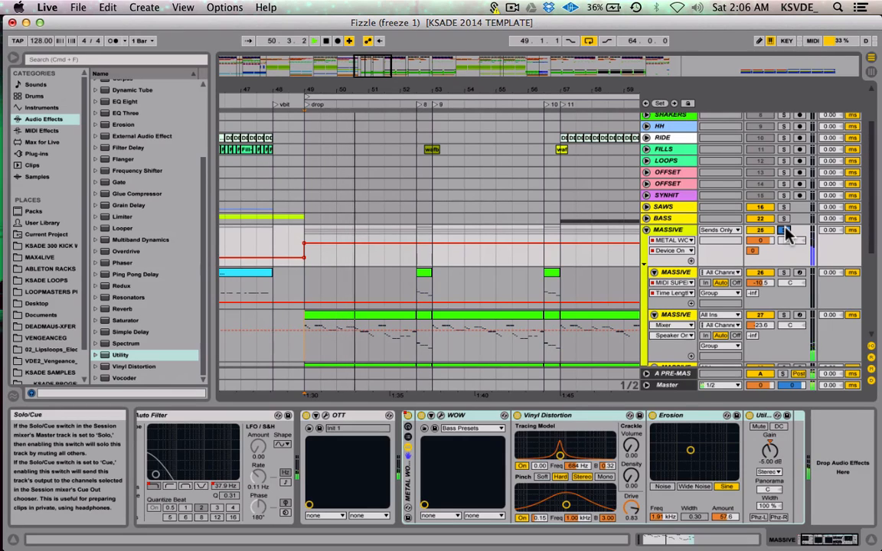
pyautogui.click(787, 229)
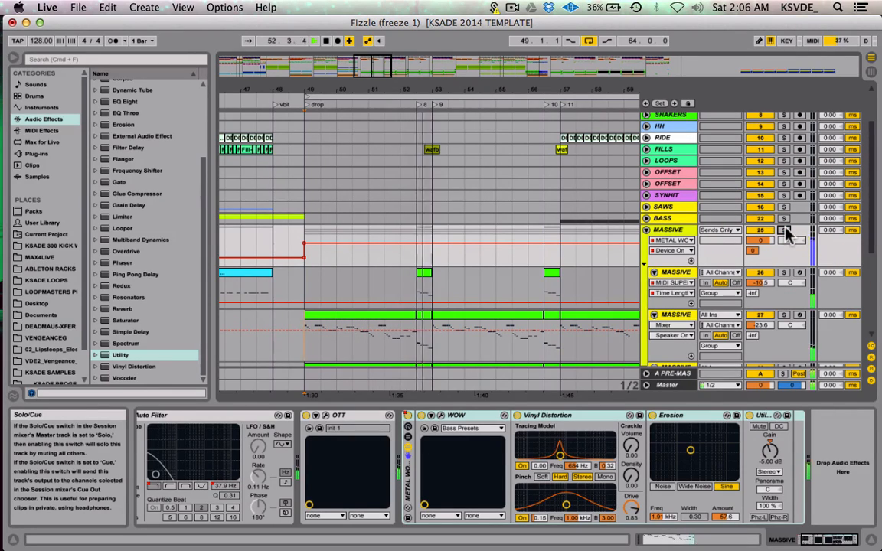
pyautogui.press('space')
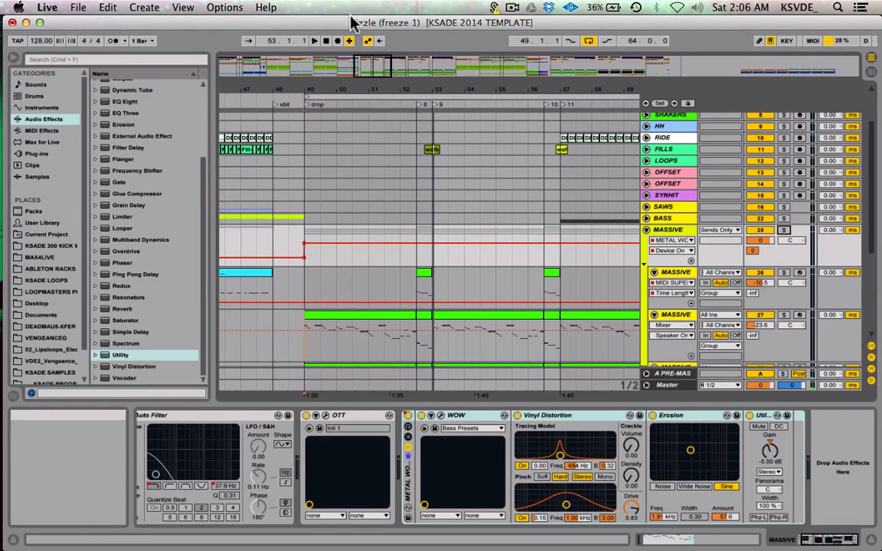
# - Bypass the METAL WOW rack and audition the drop from bar 49 again
pyautogui.click(408, 419)
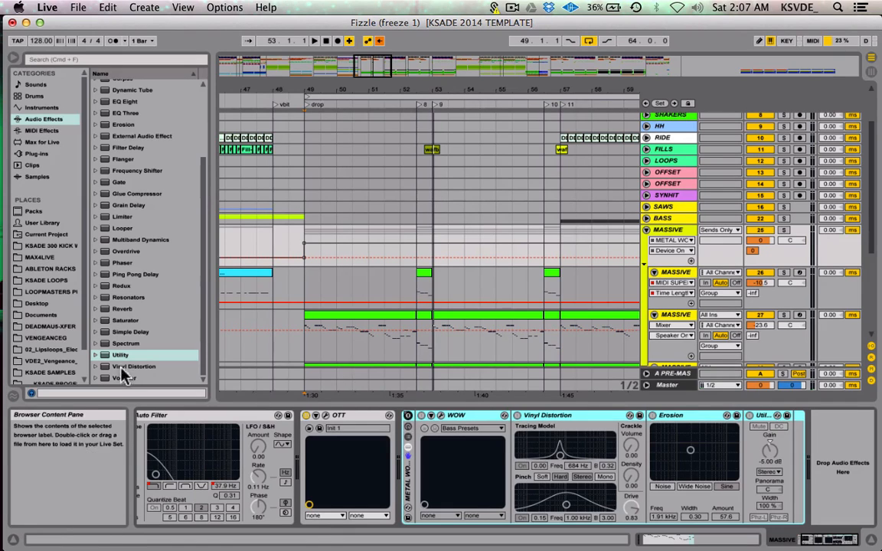
pyautogui.click(303, 282)
pyautogui.press('space')
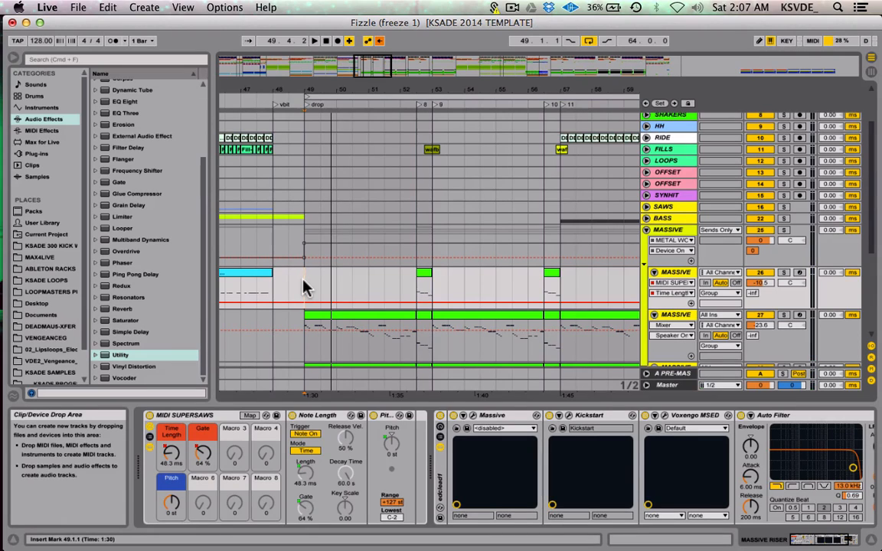
pyautogui.click(205, 418)
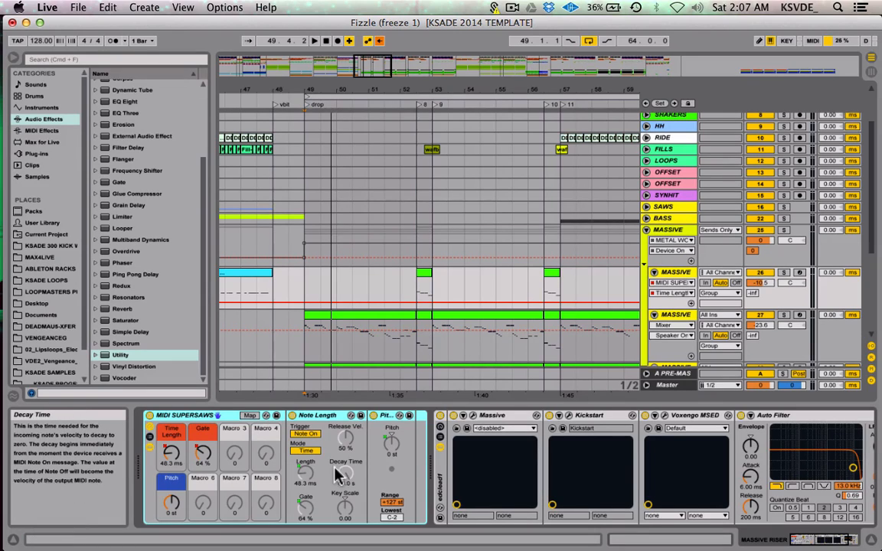
# - Reactivate the MASSIVE group's METAL WOW rack and open the WOW plug-in's editor near the middle of the arrangement
pyautogui.click(669, 231)
pyautogui.click(407, 420)
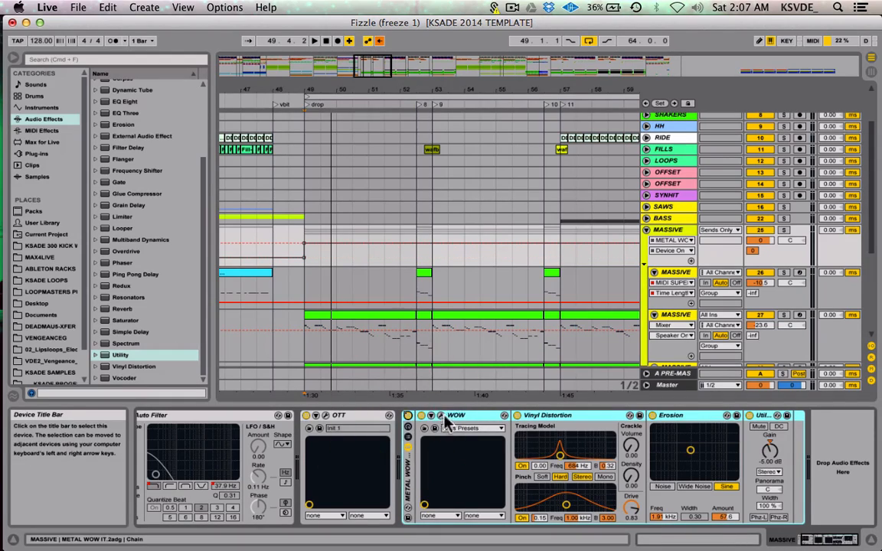
pyautogui.click(431, 416)
pyautogui.moveTo(245, 44); pyautogui.dragTo(365, 115)
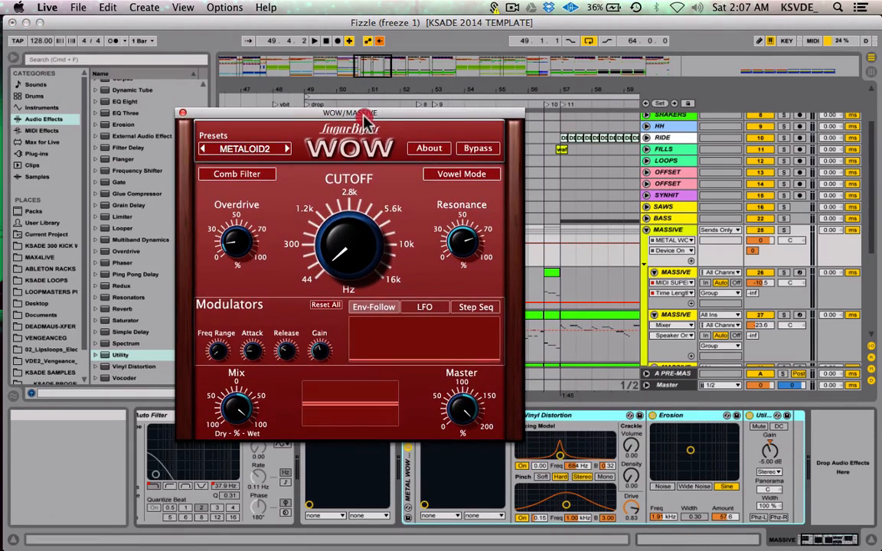
# - Look through WOW's User presets without loading one
pyautogui.click(260, 157)
pyautogui.moveTo(214, 198)
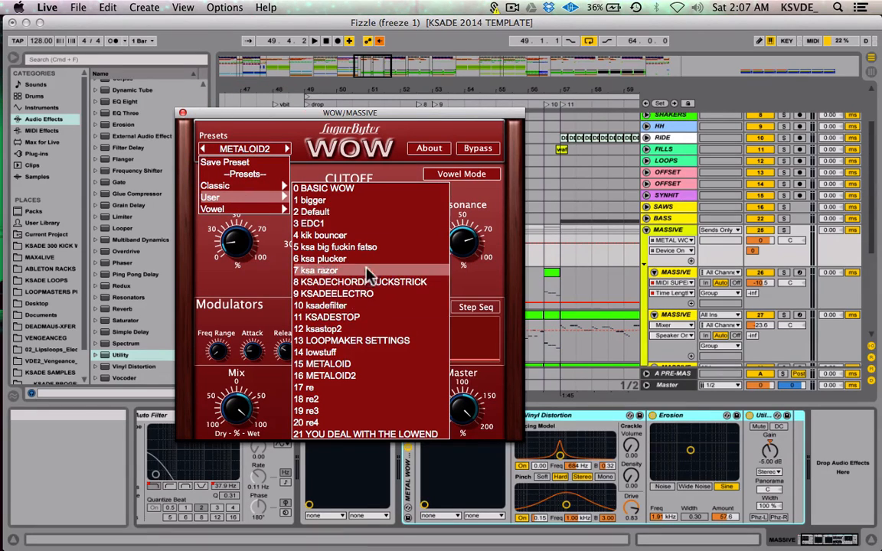
pyautogui.click(390, 147)
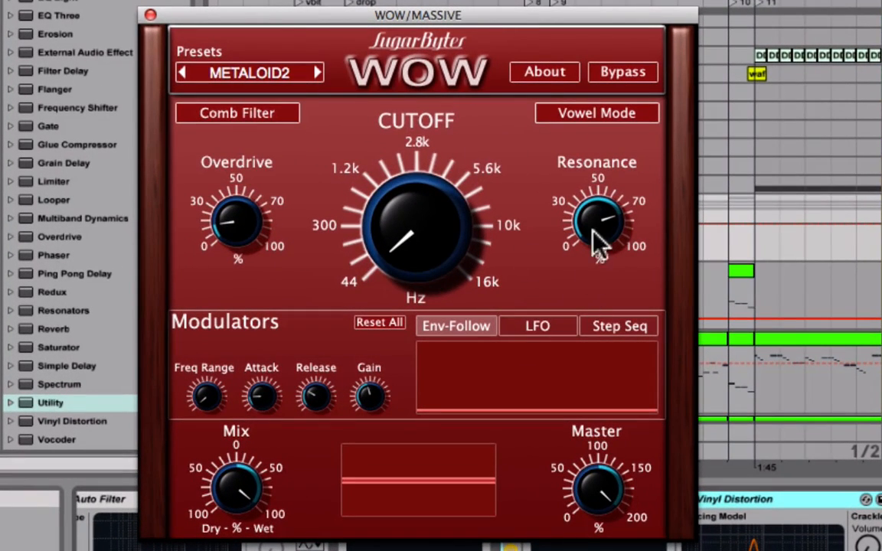
# - Examine WOW's Resonance and Overdrive settings and the Env Follower amount in the Cutoff's modulation mixer
pyautogui.moveTo(602, 227); pyautogui.dragTo(632, 224)
pyautogui.moveTo(238, 235); pyautogui.dragTo(230, 241)
pyautogui.rightClick(408, 246)
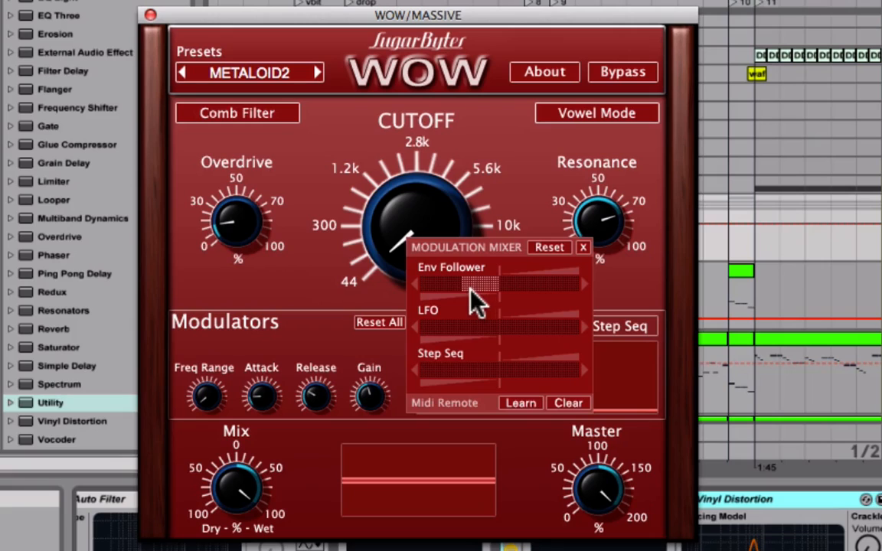
pyautogui.click(488, 184)
# - Try a slightly higher Cutoff, return it to minimum, and check the Resonance's modulation mixer
pyautogui.click(431, 244)
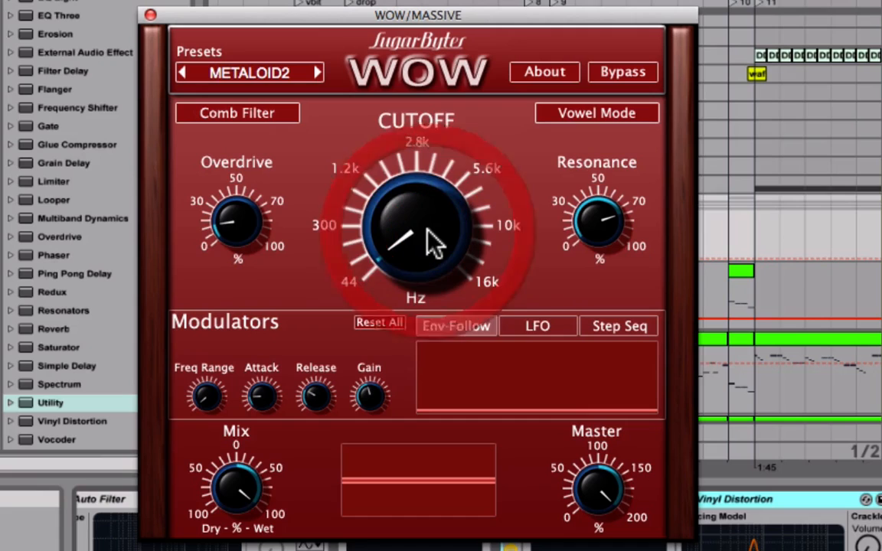
pyautogui.moveTo(431, 244)
pyautogui.mouseDown()
pyautogui.moveTo(443, 197)
pyautogui.moveTo(415, 243)
pyautogui.mouseUp()
pyautogui.rightClick(415, 243)
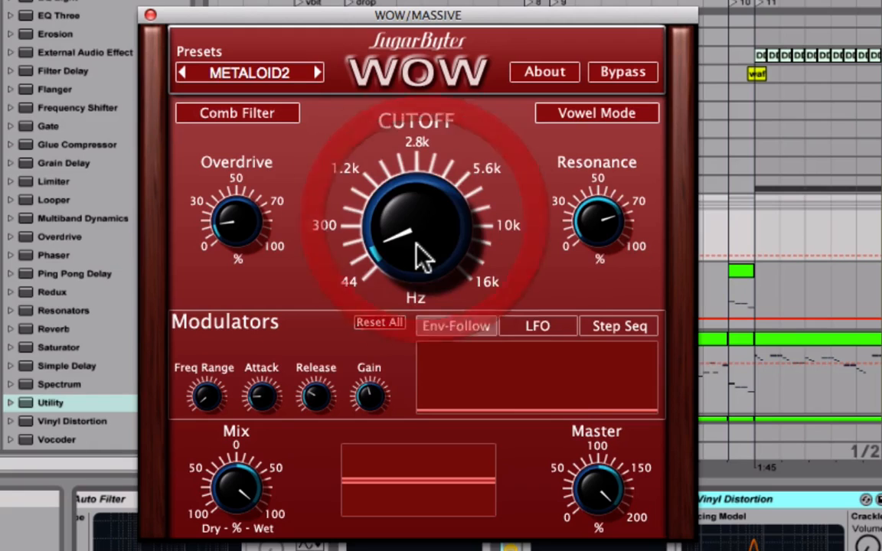
pyautogui.click(414, 246)
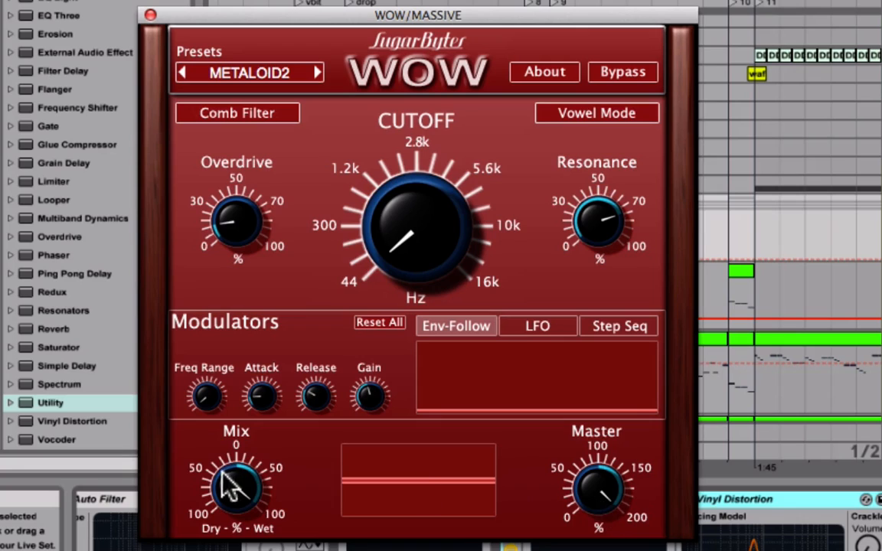
pyautogui.rightClick(610, 219)
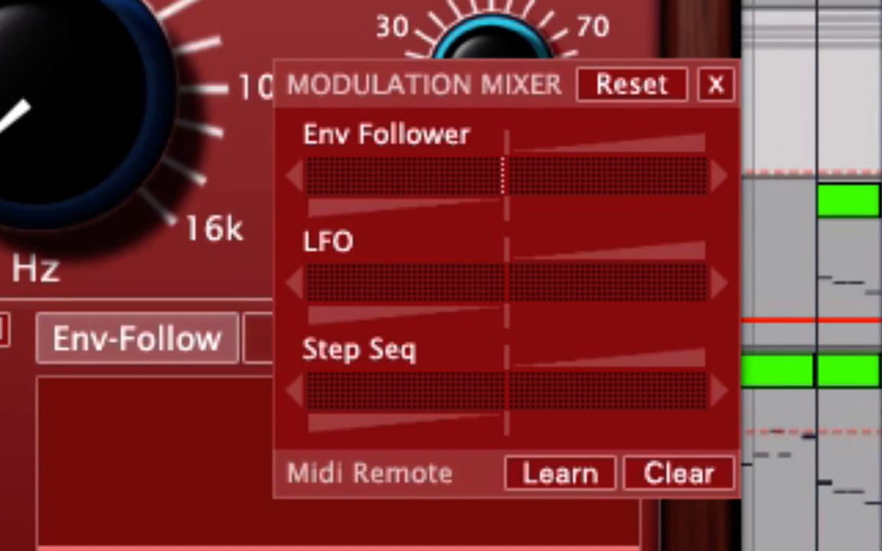
pyautogui.click(715, 84)
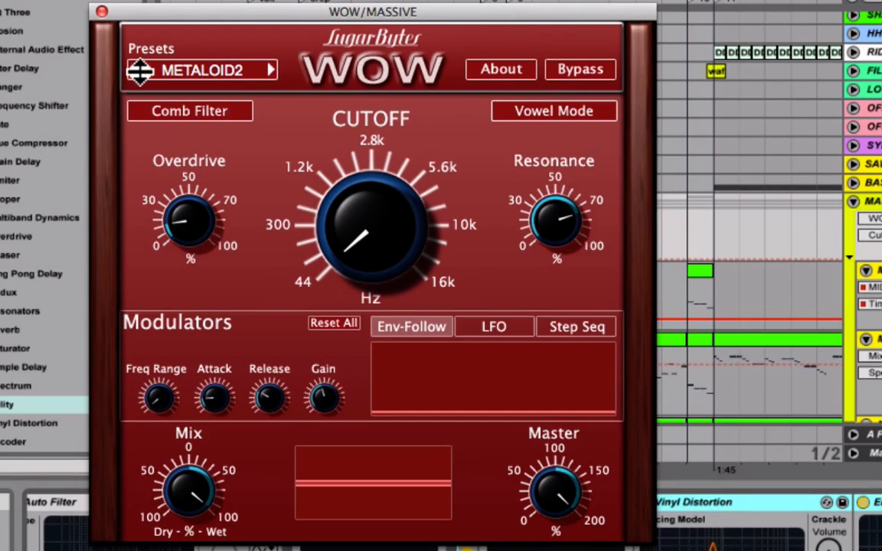
# - Try other WOW presets and load the User preset METALOID
pyautogui.click(139, 70)
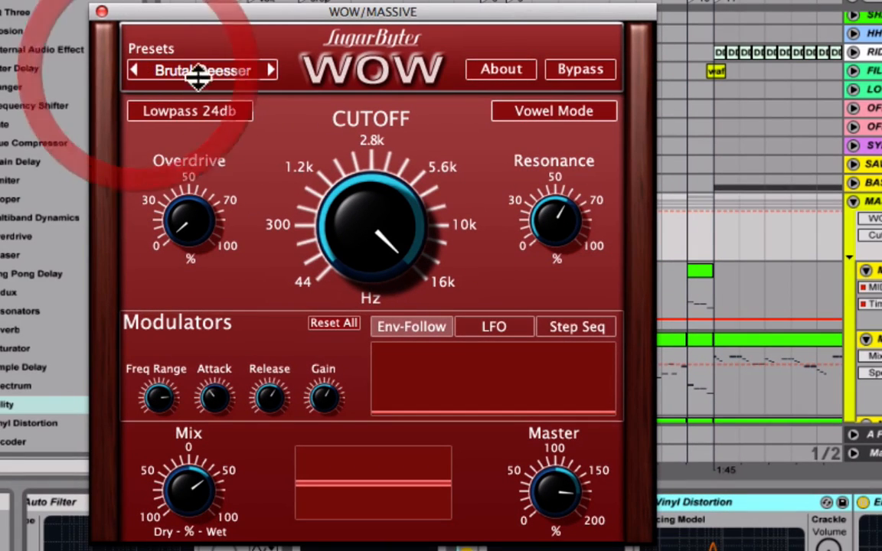
pyautogui.click(272, 69)
pyautogui.click(232, 72)
pyautogui.moveTo(218, 144)
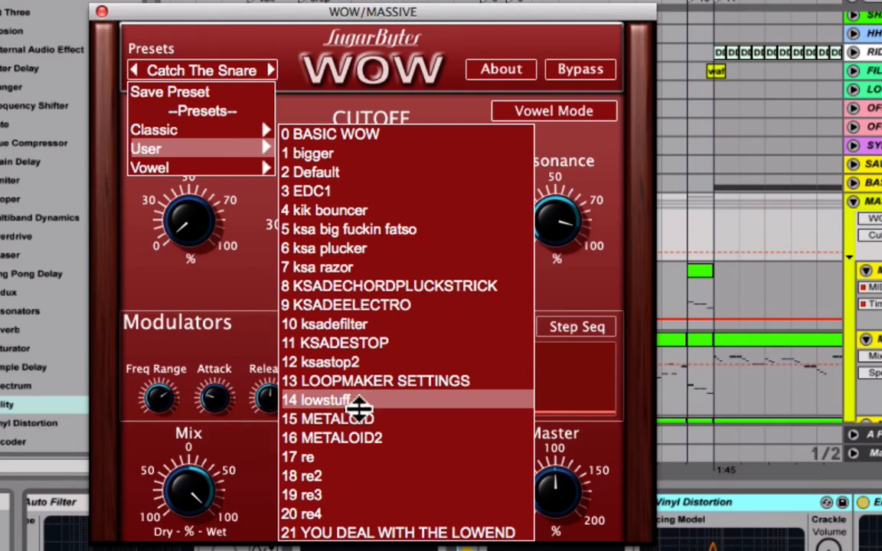
pyautogui.click(358, 418)
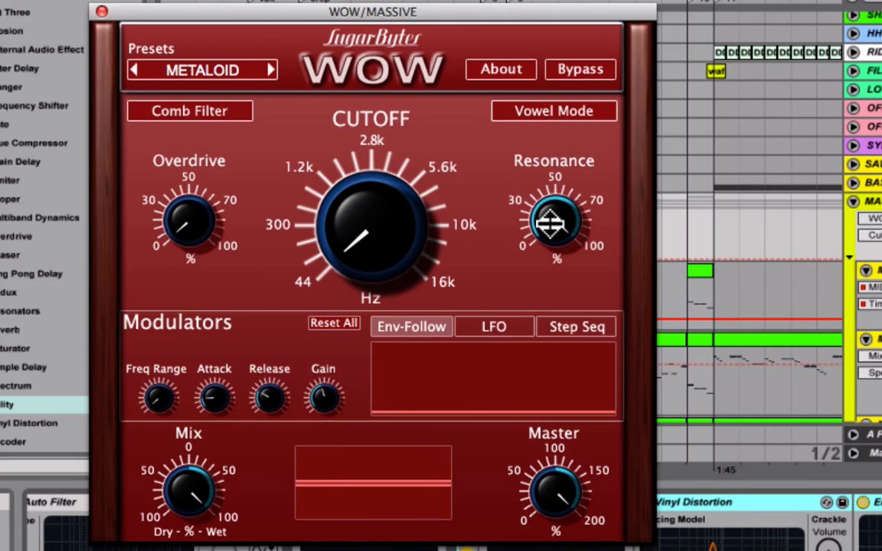
# - Try adjusting METALOID's Resonance and switch WOW to the METALOID2 preset
pyautogui.click(551, 222)
pyautogui.click(511, 190)
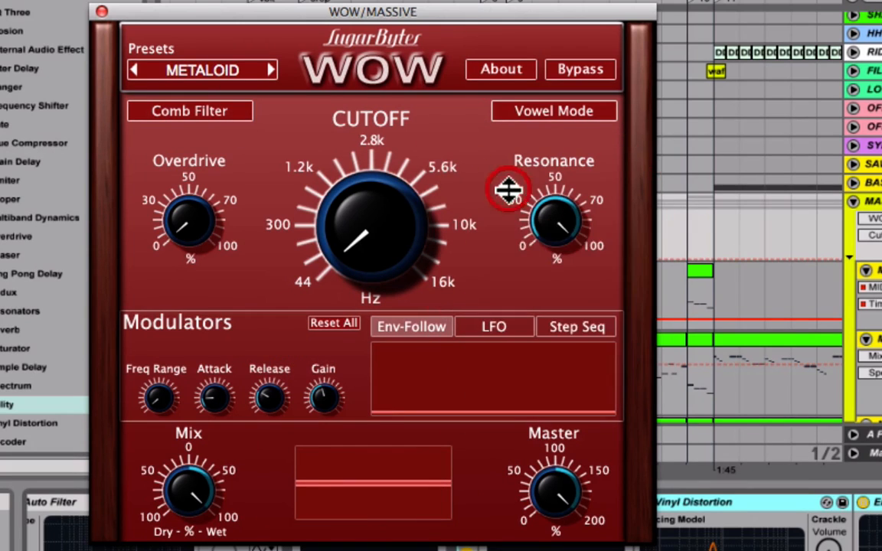
pyautogui.click(274, 71)
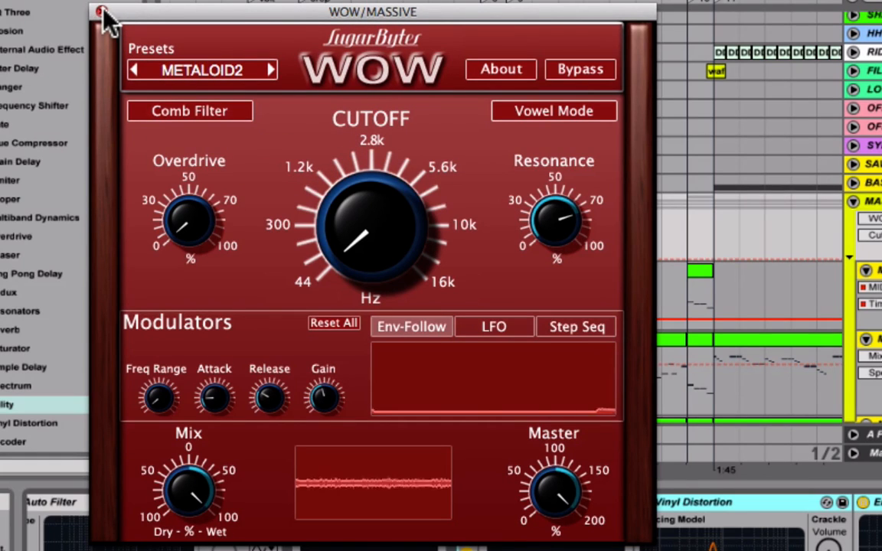
# - Raise WOW's Overdrive to about 20 % and close the plug-in's editor
pyautogui.moveTo(176, 208); pyautogui.dragTo(191, 168)
pyautogui.click(191, 228)
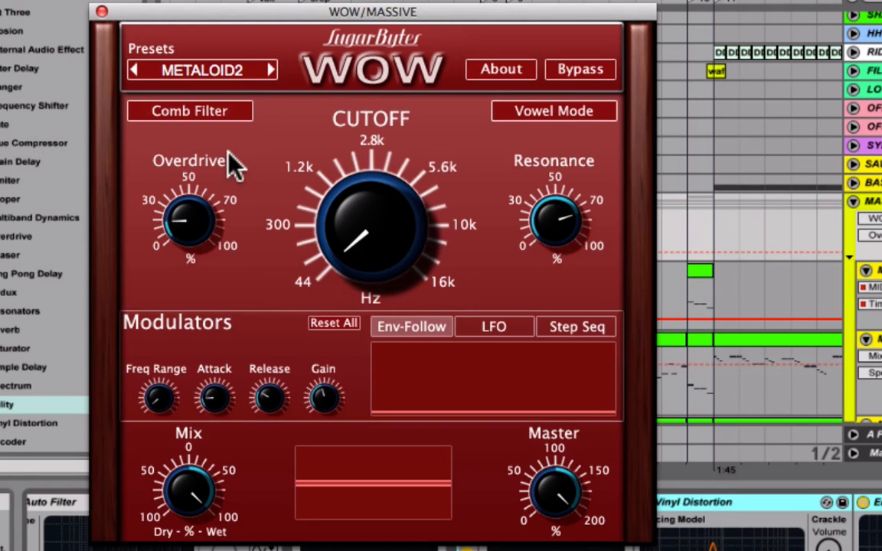
pyautogui.click(101, 11)
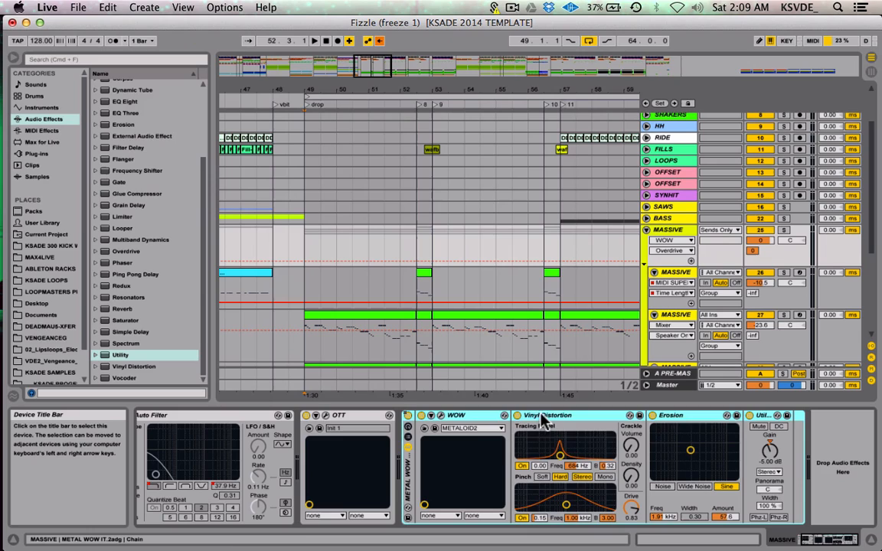
# - Review the rack's Vinyl Distortion and Erosion settings and place the insert mark at bar 49 on the first MASSIVE track
pyautogui.click(662, 482)
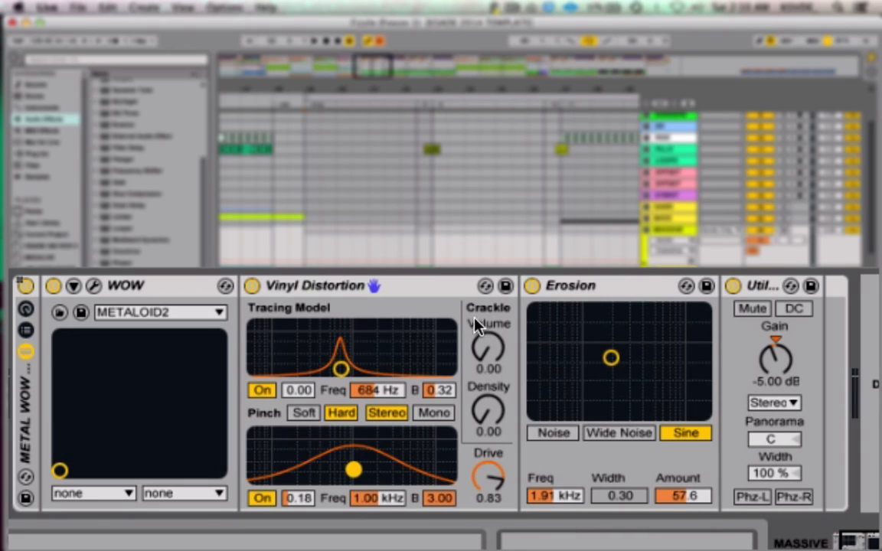
pyautogui.click(302, 289)
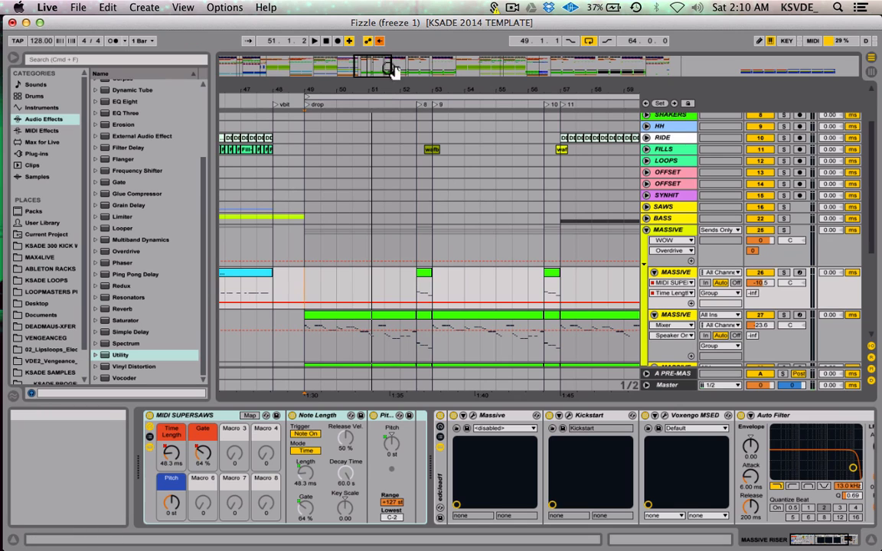
# - Re-enable the overridden automation so the arrangement follows its recorded envelopes again
pyautogui.moveTo(377, 67); pyautogui.dragTo(417, 252)
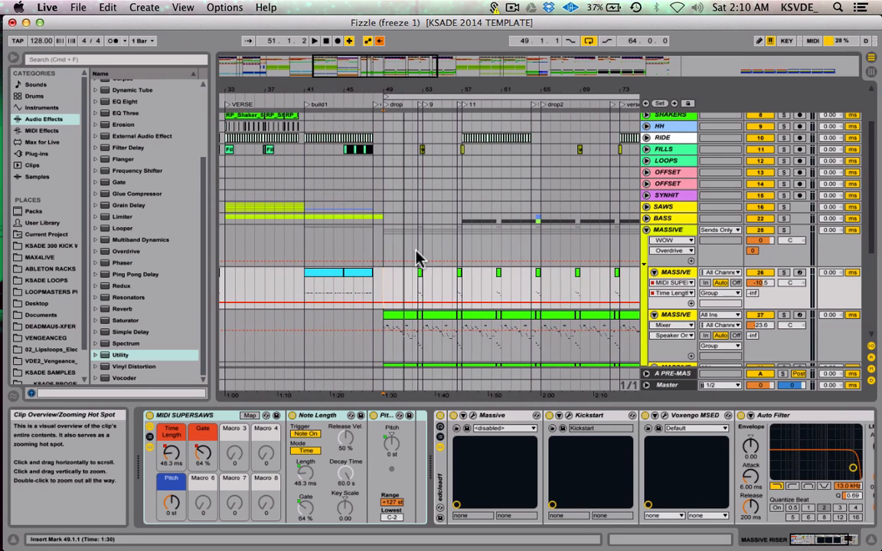
pyautogui.hscroll(-2, 416, 251)
pyautogui.scroll(4, 417, 251)
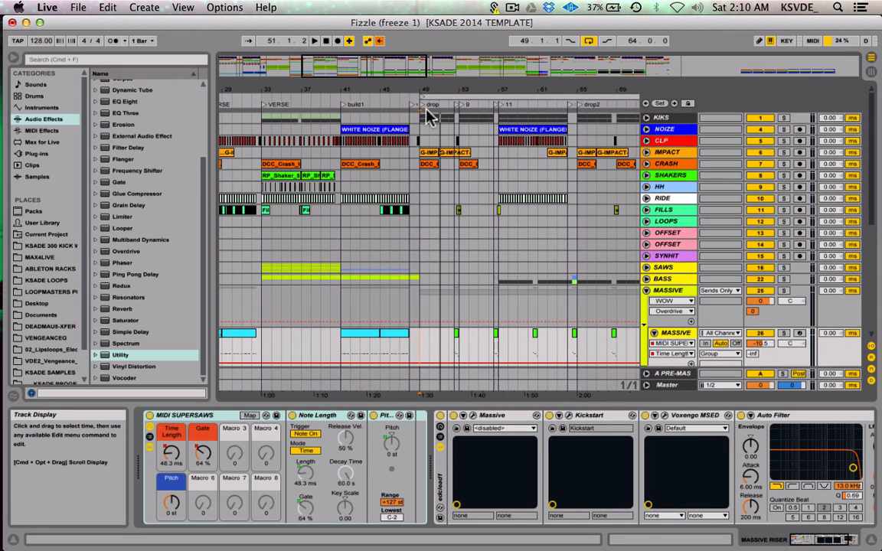
pyautogui.click(379, 41)
# - Play the drop from bar 49 with the insert mark on the second MASSIVE track
pyautogui.scroll(-4, 537, 314)
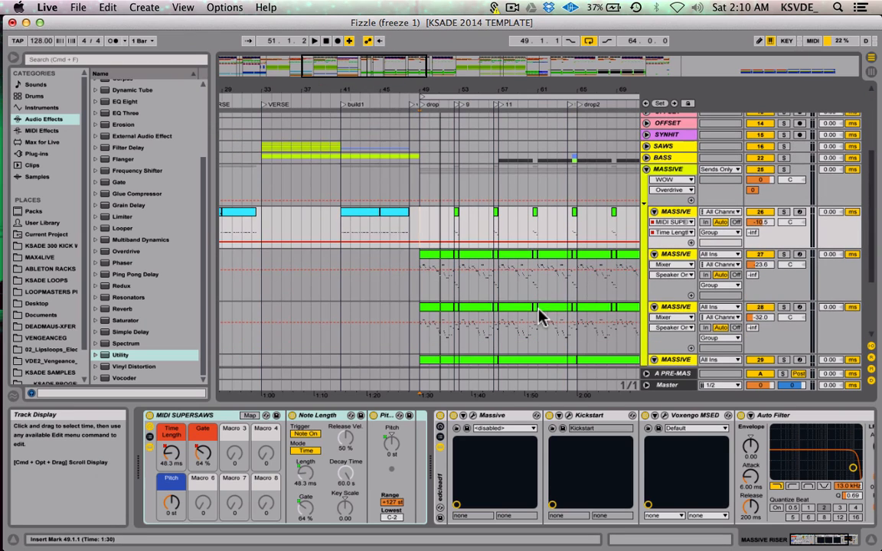
pyautogui.click(423, 293)
pyautogui.press('space')
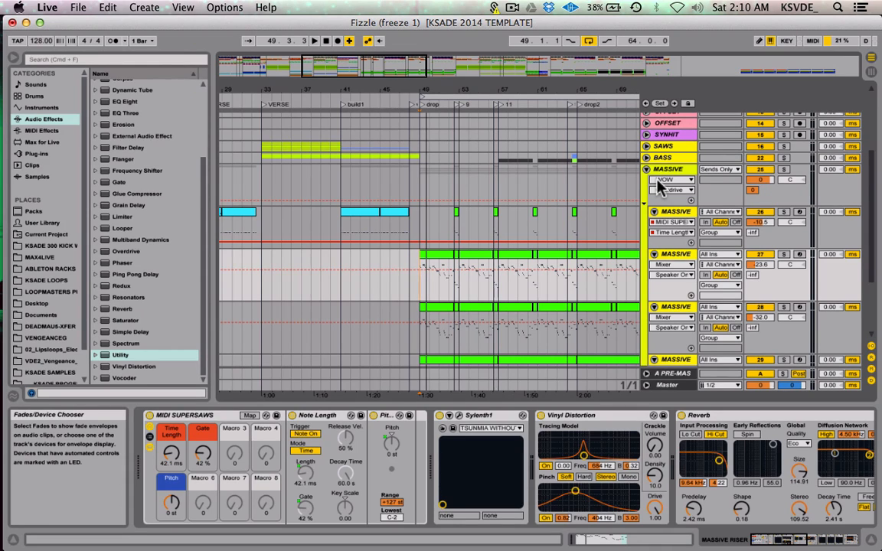
# - Unfold the KIKS group and examine its two audio tracks across the whole arrangement
pyautogui.scroll(5, 656, 184)
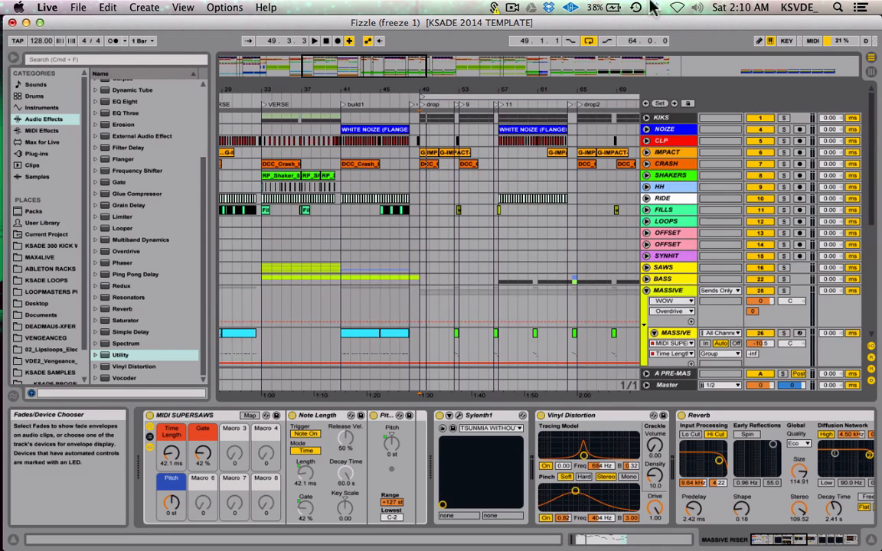
pyautogui.click(647, 116)
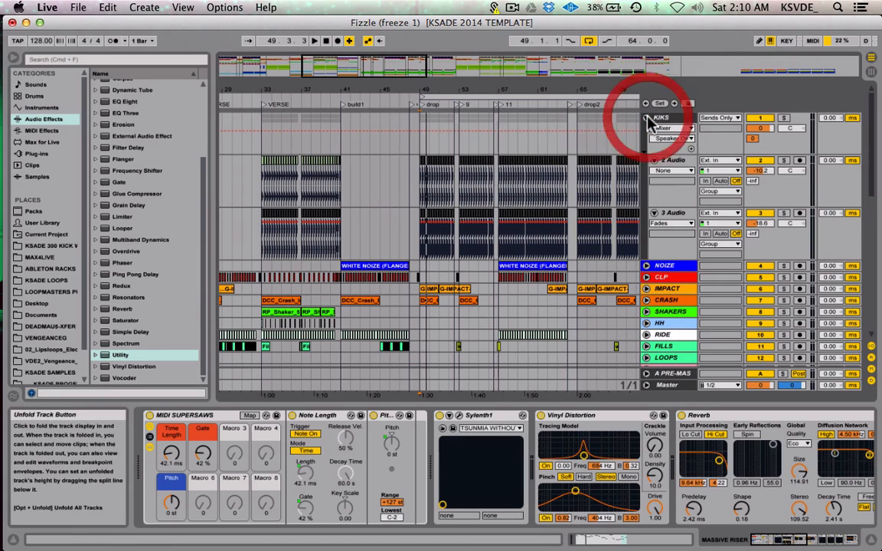
pyautogui.moveTo(352, 75); pyautogui.dragTo(471, 72)
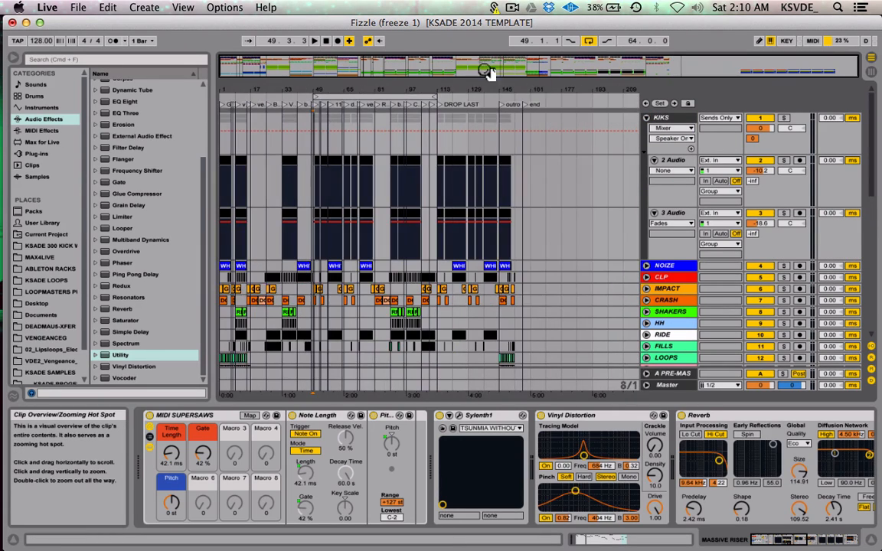
# - Fold the KIKS and MASSIVE track groups and frame the arrangement around the drop at bar 49
pyautogui.click(645, 118)
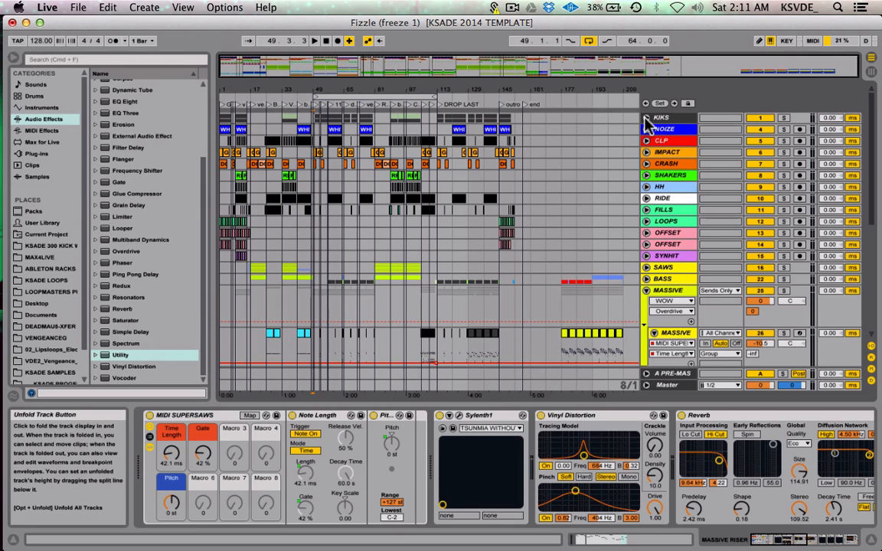
pyautogui.click(646, 291)
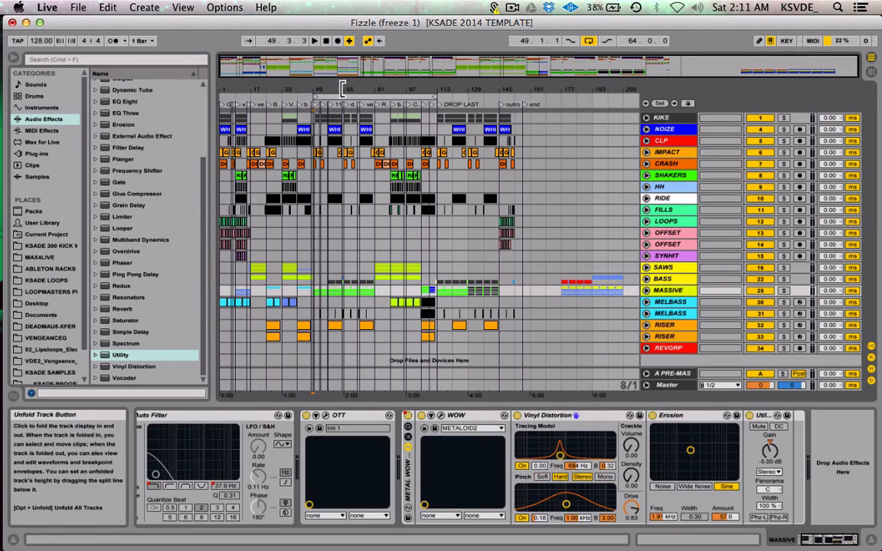
pyautogui.moveTo(351, 69)
pyautogui.mouseDown()
pyautogui.moveTo(350, 81)
pyautogui.moveTo(350, 69)
pyautogui.mouseUp()
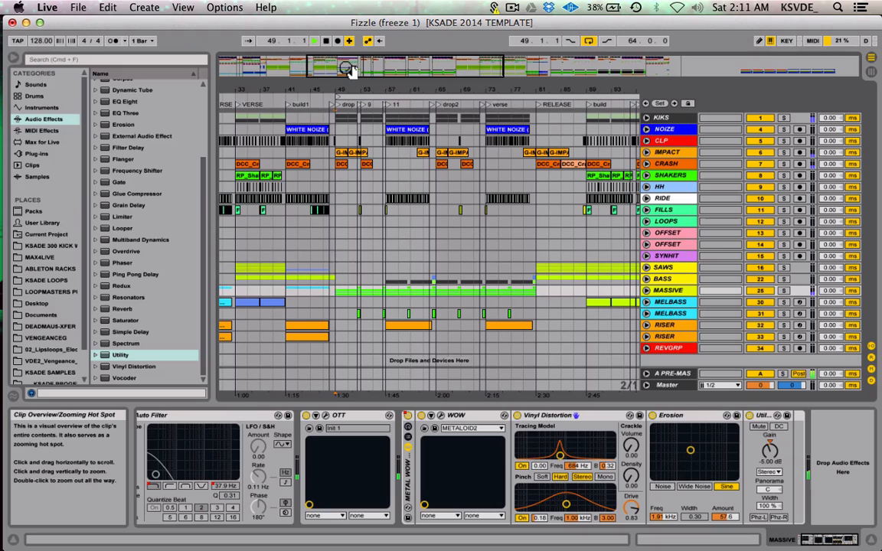